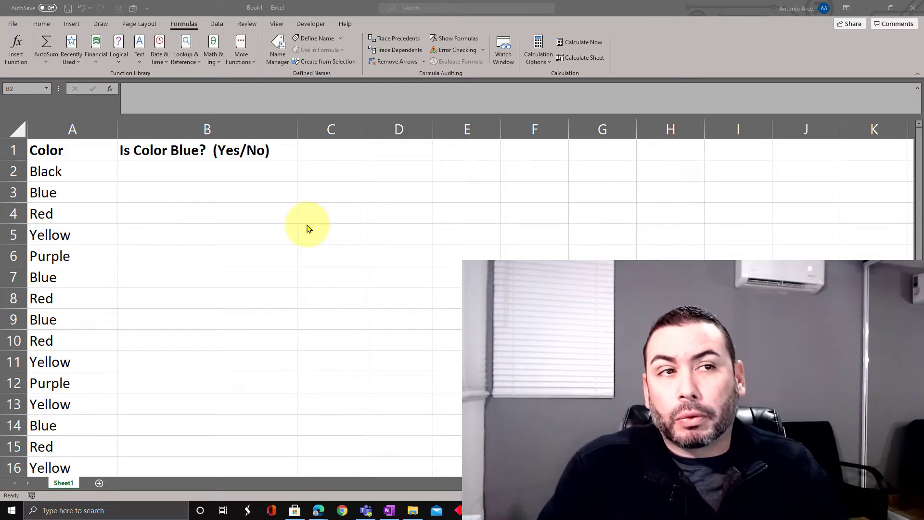
{"action": "key", "text": "ctrl+shift+Down"}
{"action": "left_click", "coordinate": [83, 126]}
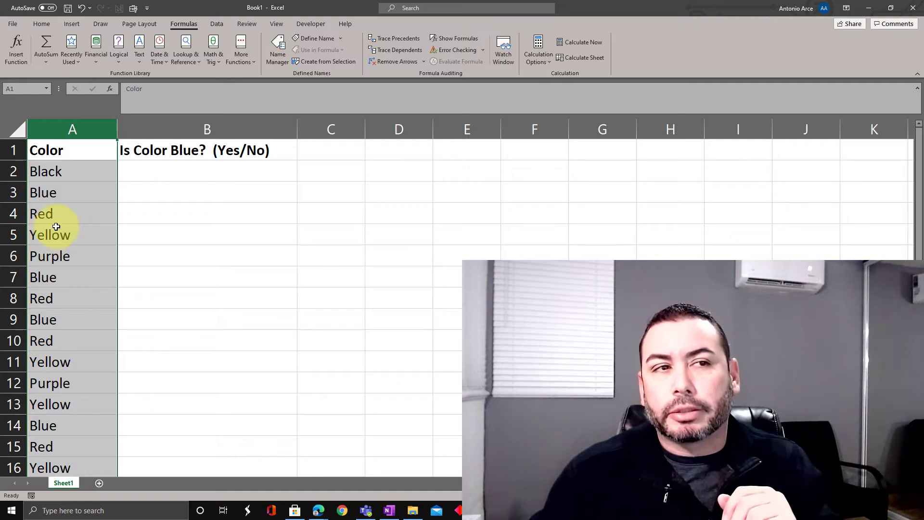
{"action": "left_click", "coordinate": [181, 169]}
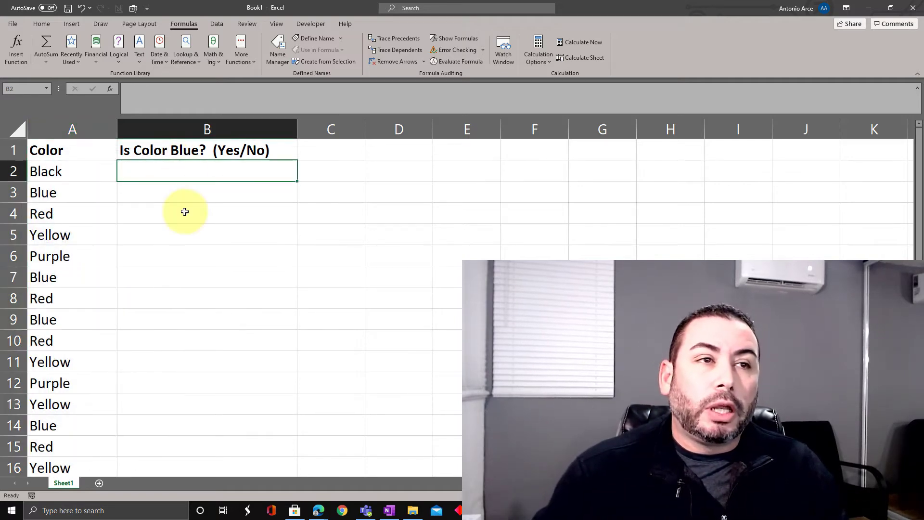
{"action": "left_click", "coordinate": [73, 129]}
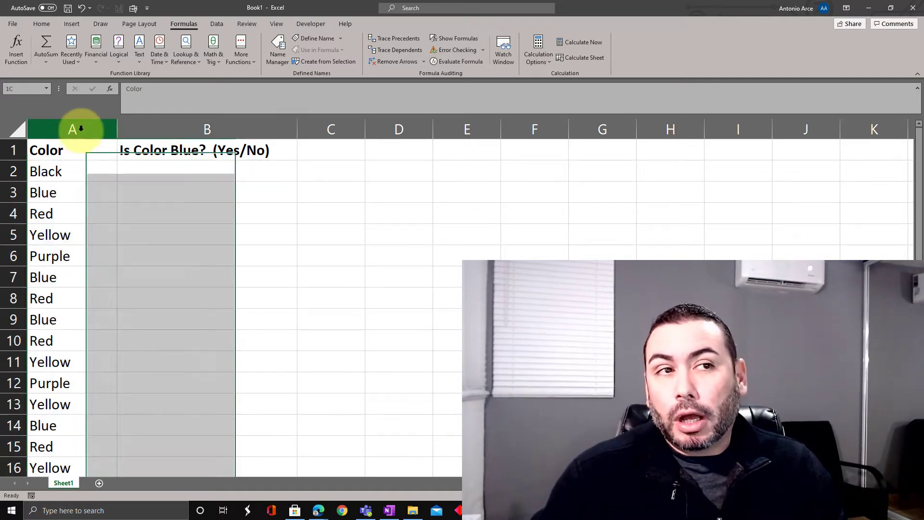
{"action": "left_click", "coordinate": [188, 195]}
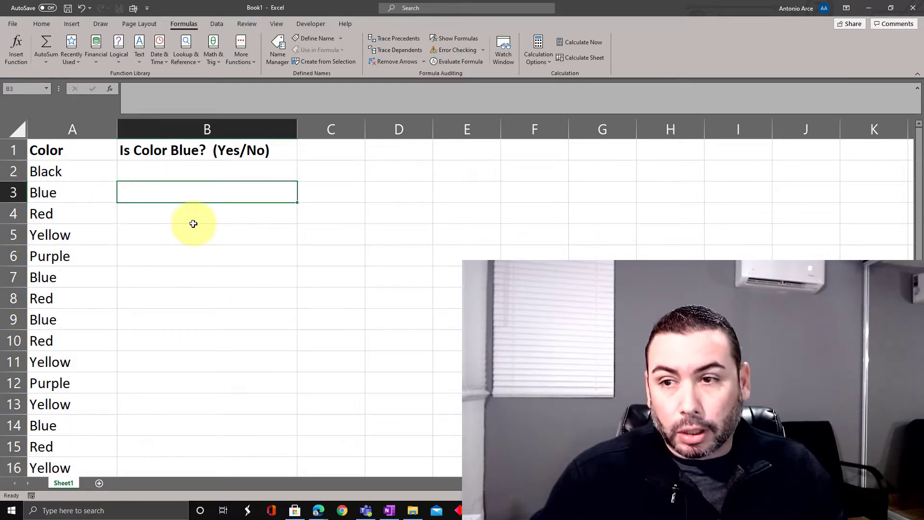
Begin a formula in cell B2 with the IF function.
{"action": "left_click", "coordinate": [192, 171]}
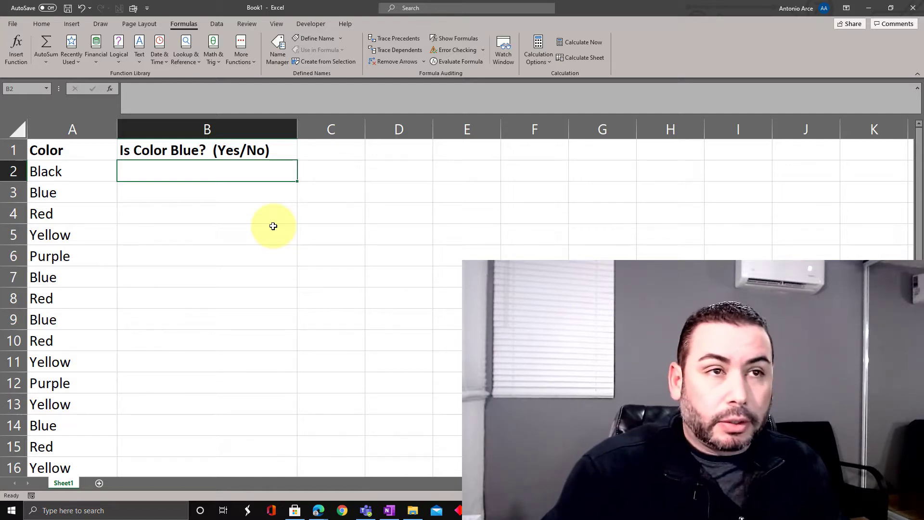
{"action": "double_click", "coordinate": [240, 175]}
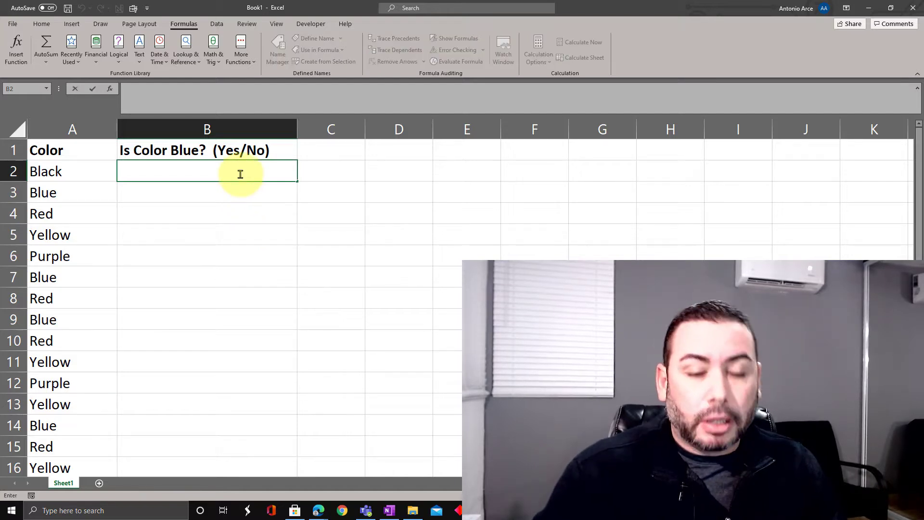
{"action": "type", "text": "="}
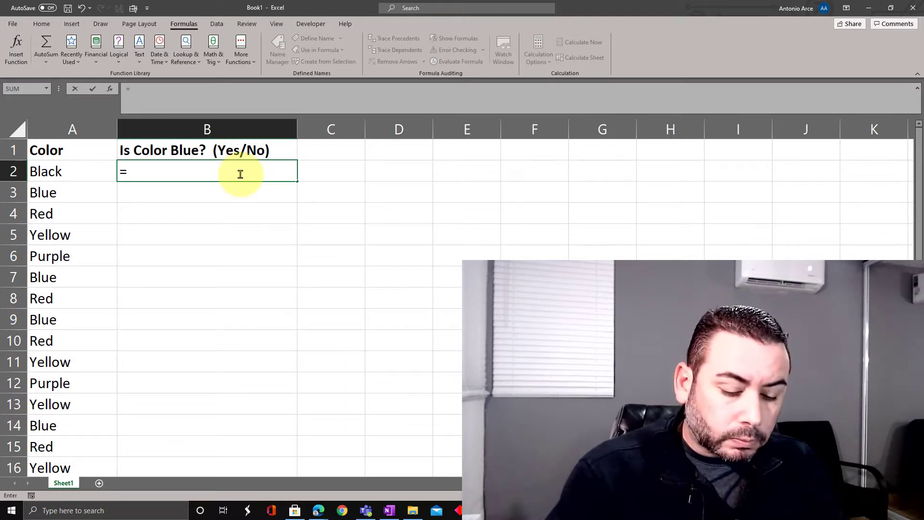
{"action": "type", "text": "if"}
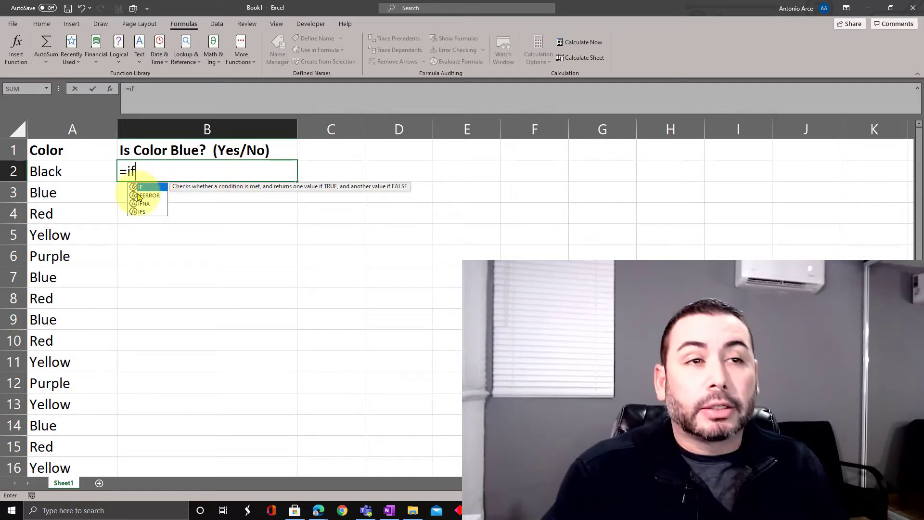
{"action": "type", "text": "("}
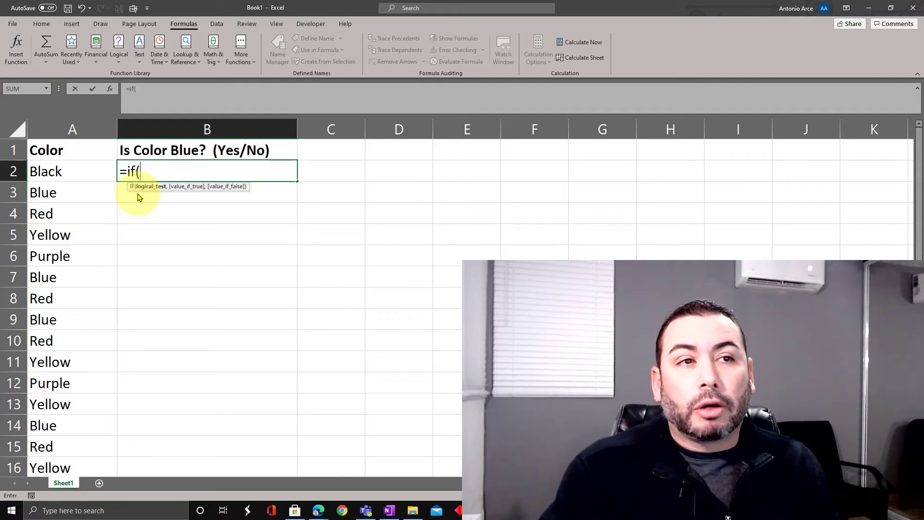
{"action": "key", "text": "BackSpace"}
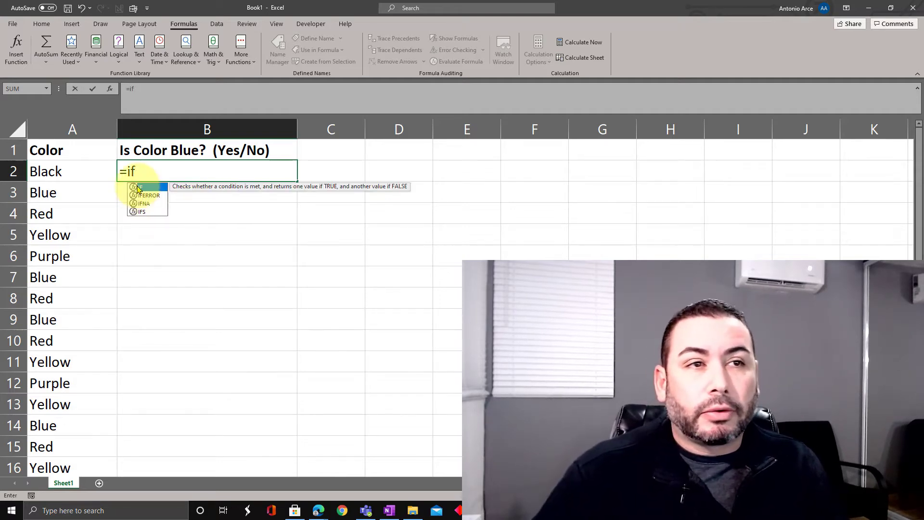
{"action": "double_click", "coordinate": [139, 188]}
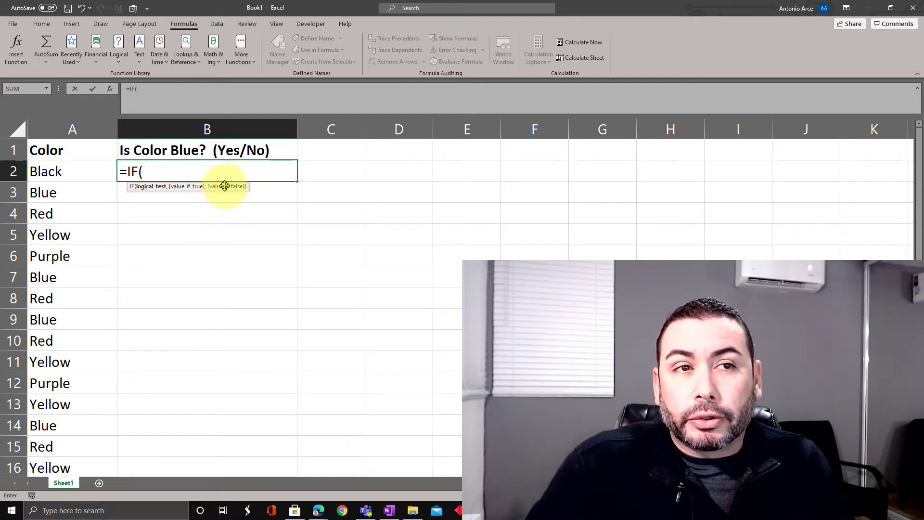
Enter A2="Blue" as the logical test of the IF formula in B2.
{"action": "left_click", "coordinate": [175, 173]}
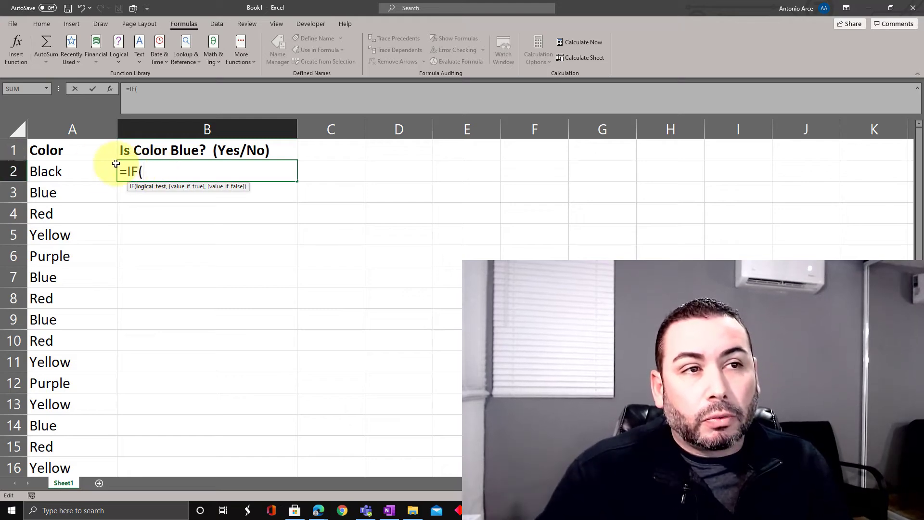
{"action": "left_click", "coordinate": [82, 170]}
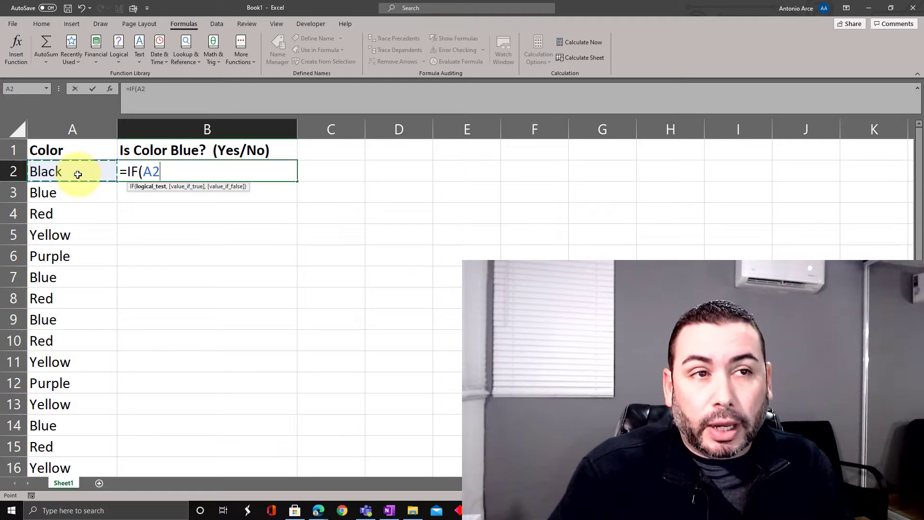
{"action": "type", "text": "="}
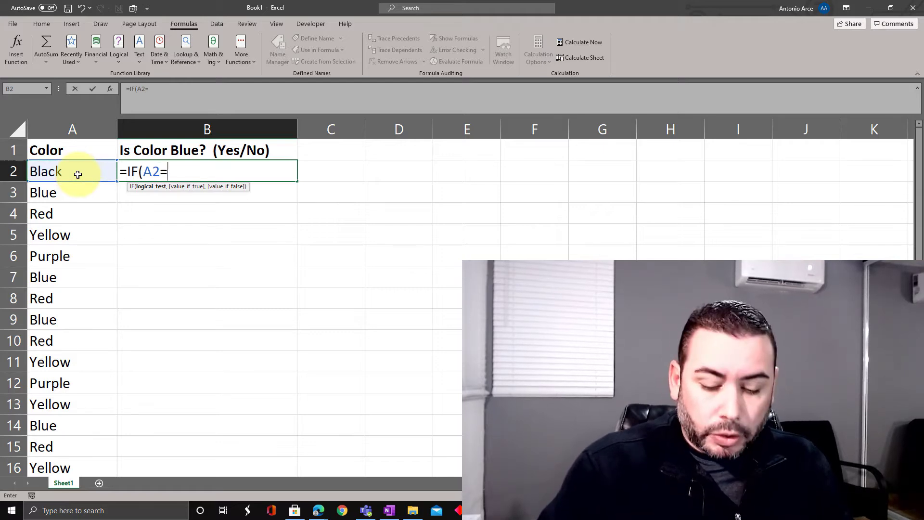
{"action": "type", "text": "\"Blue"}
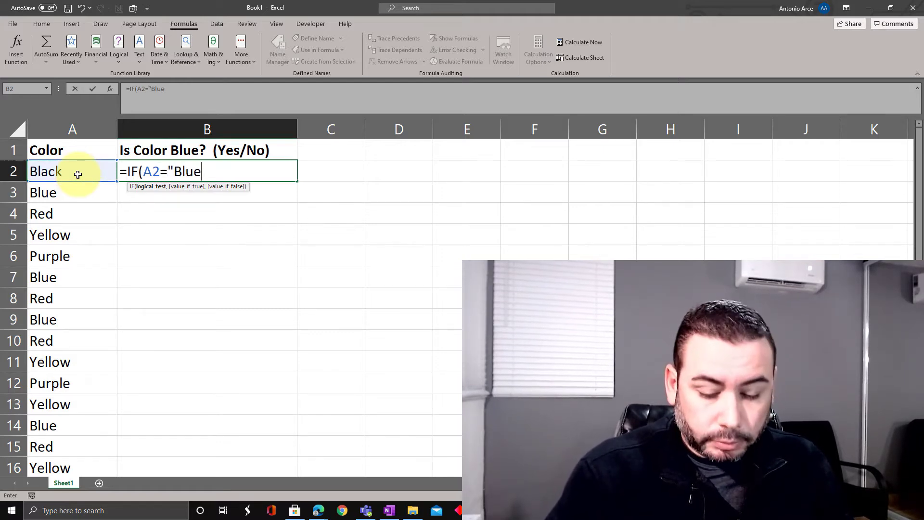
{"action": "type", "text": "\""}
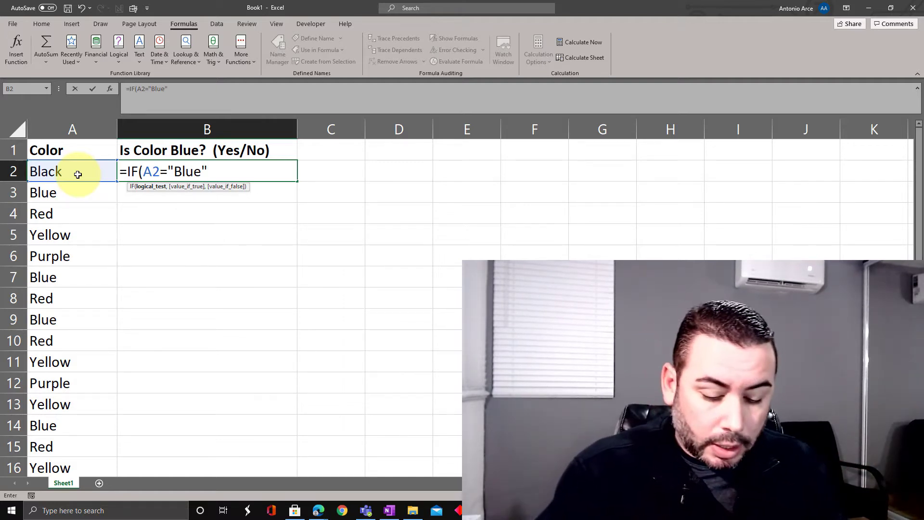
{"action": "type", "text": ","}
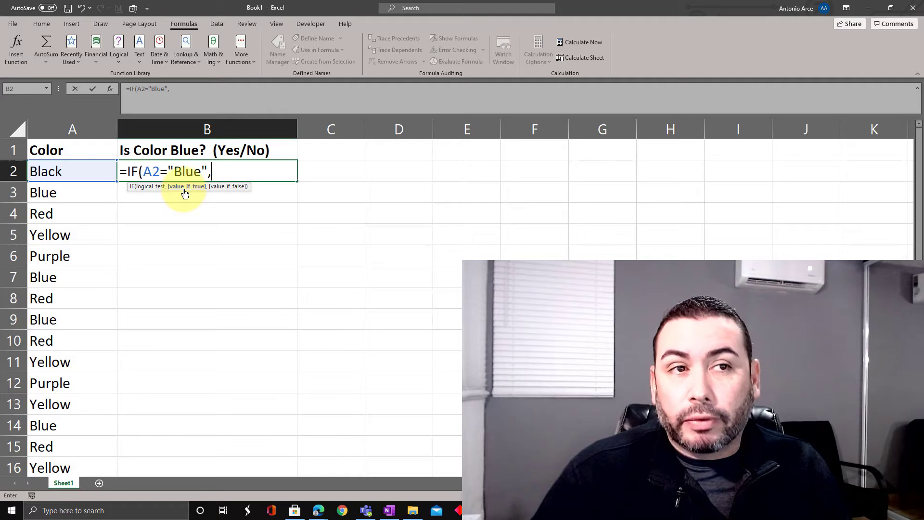
Complete the IF formula in B2 with "Yes" as the value if true and "No" as the value if false.
{"action": "type", "text": "\"Yes\""}
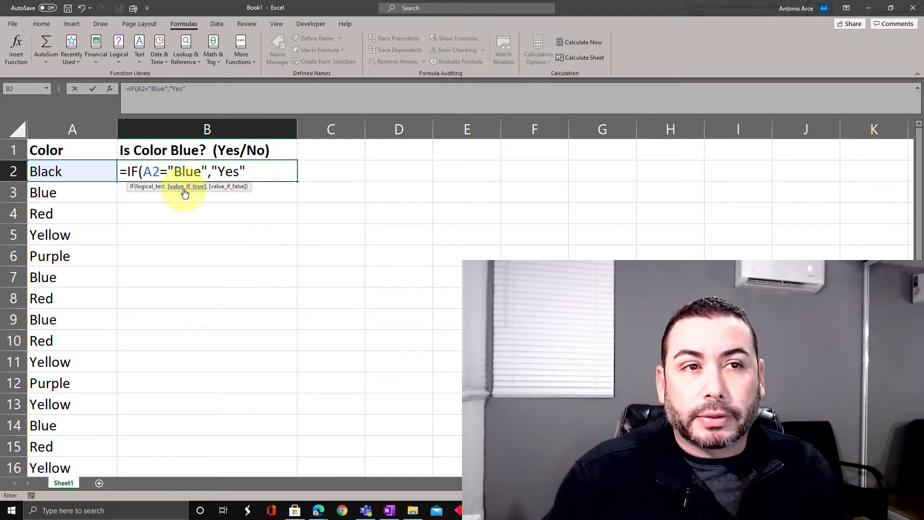
{"action": "type", "text": ","}
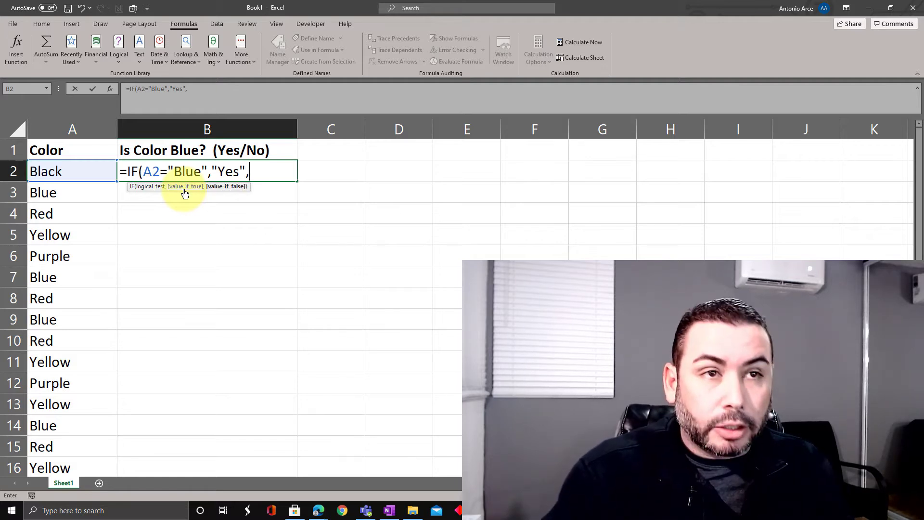
{"action": "type", "text": "\""}
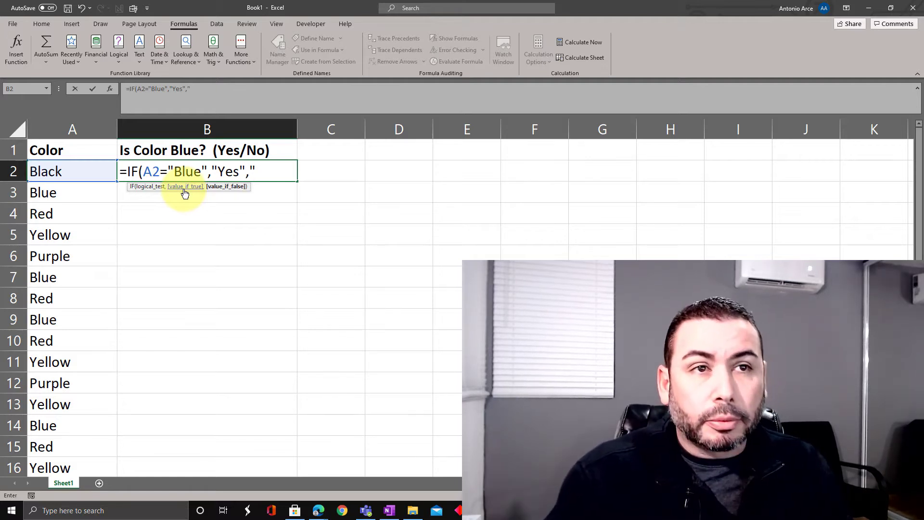
{"action": "type", "text": "N"}
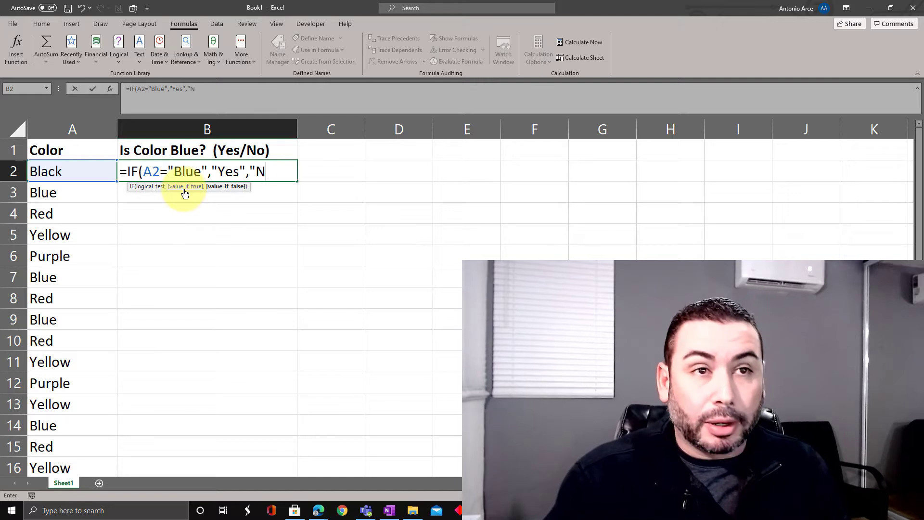
{"action": "type", "text": "o"}
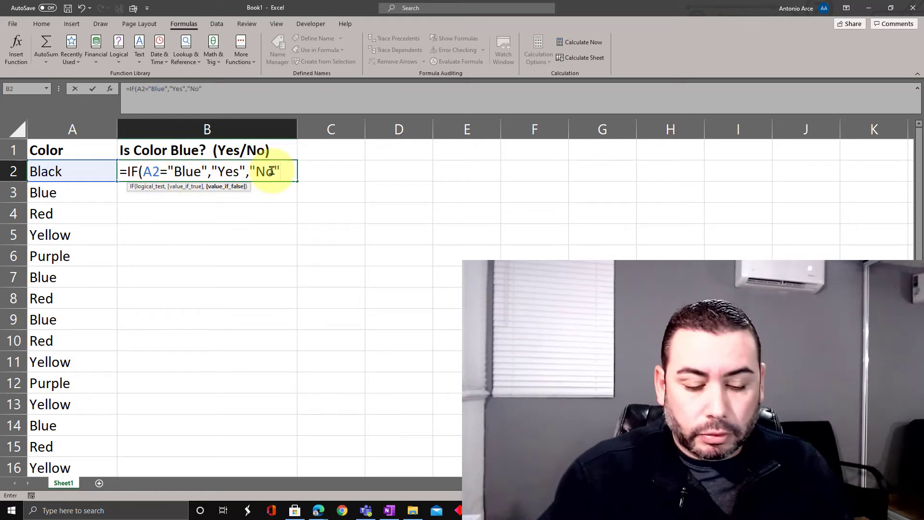
{"action": "type", "text": ")"}
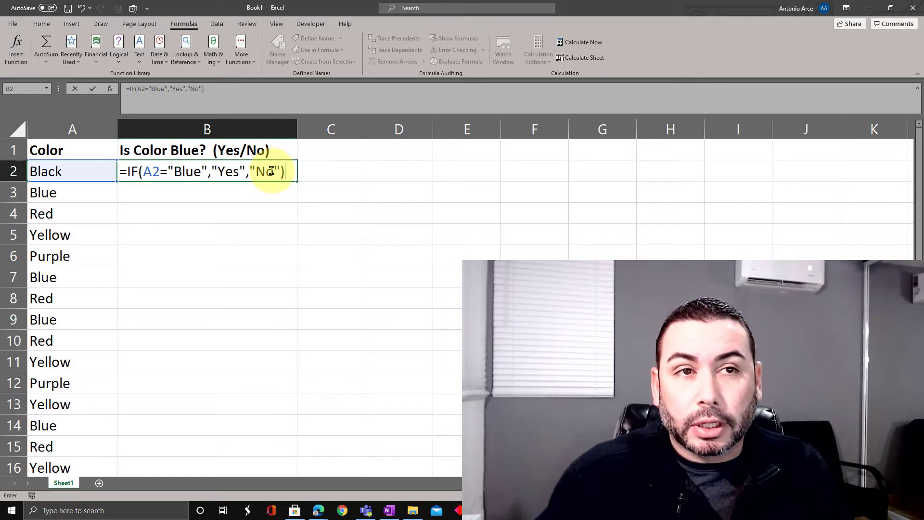
{"action": "key", "text": "Return"}
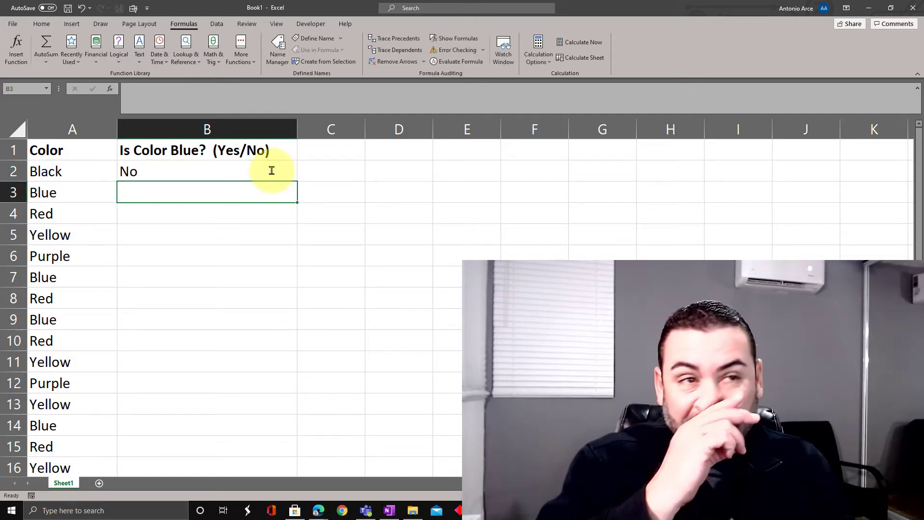
Evaluate the IF formula in B2 step by step with Evaluate Formula until its final result, and close the dialog.
{"action": "left_click", "coordinate": [271, 171]}
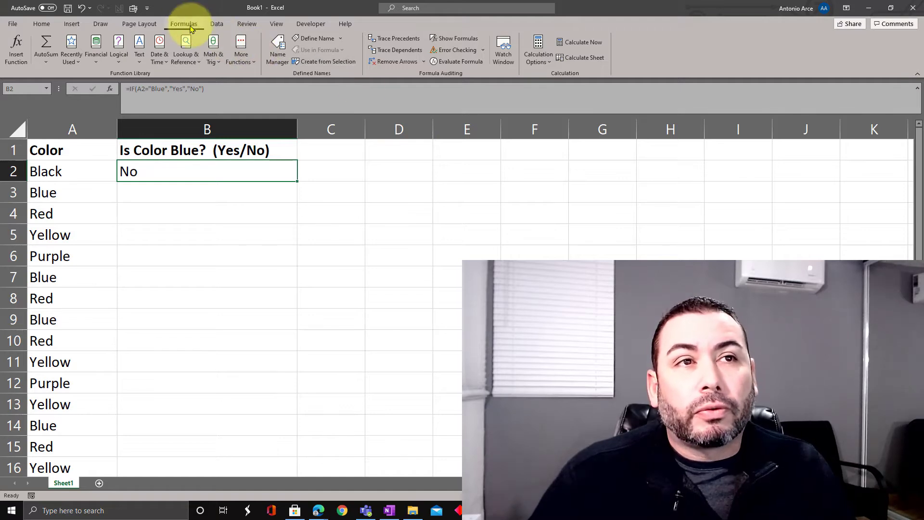
{"action": "left_click", "coordinate": [448, 62]}
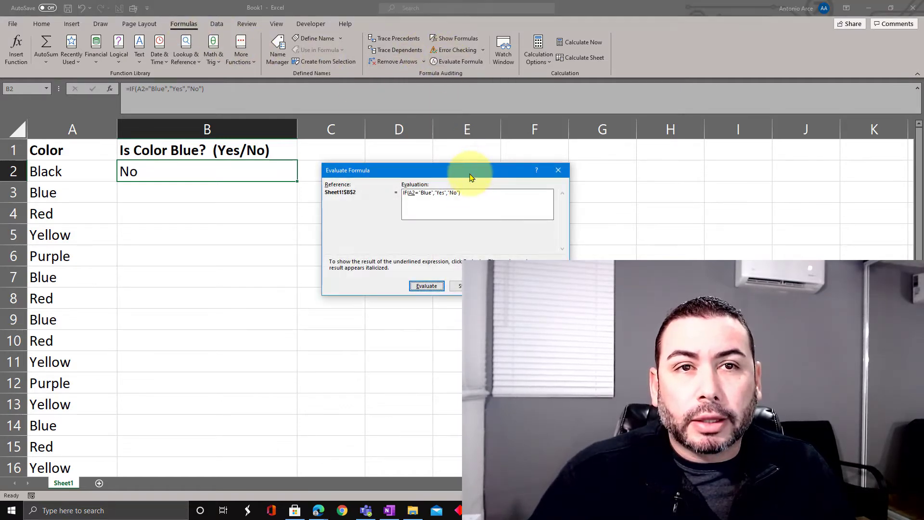
{"action": "left_click_drag", "start_coordinate": [470, 177], "coordinate": [450, 210]}
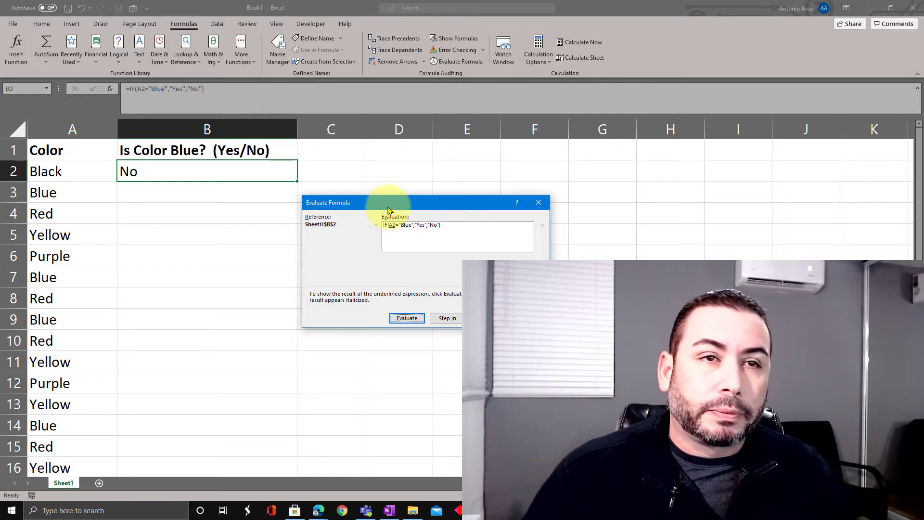
{"action": "left_click_drag", "start_coordinate": [389, 211], "coordinate": [396, 196]}
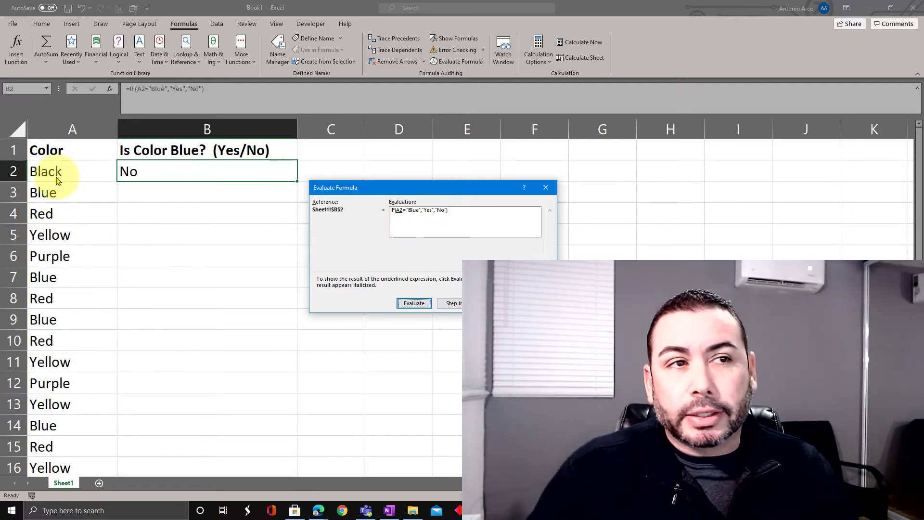
{"action": "left_click", "coordinate": [413, 305]}
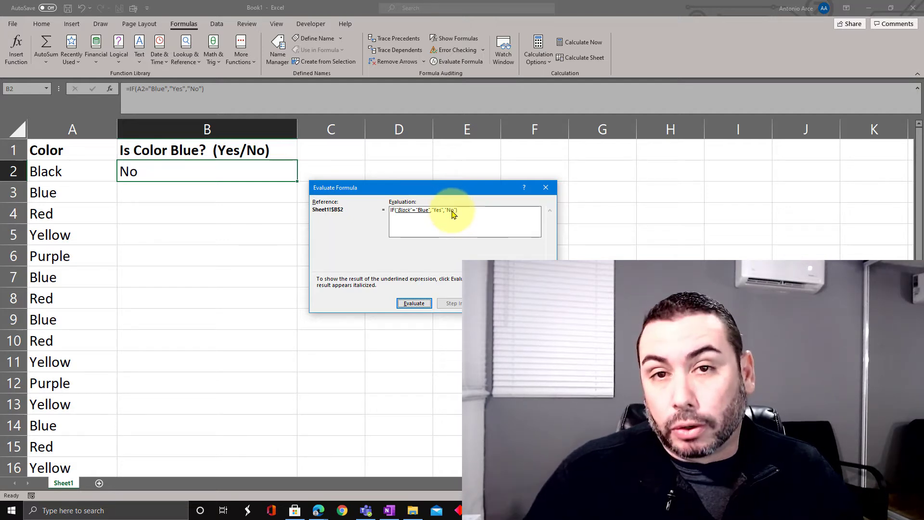
{"action": "left_click", "coordinate": [415, 303]}
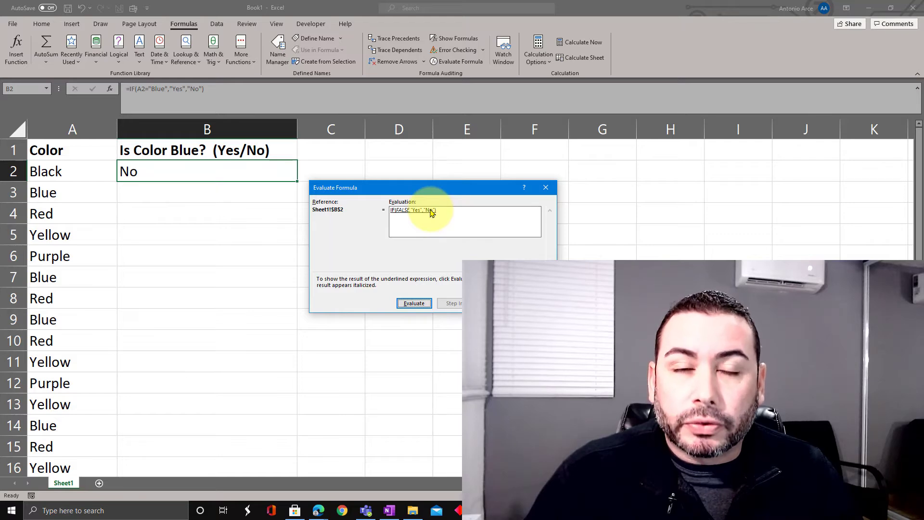
{"action": "left_click", "coordinate": [422, 304]}
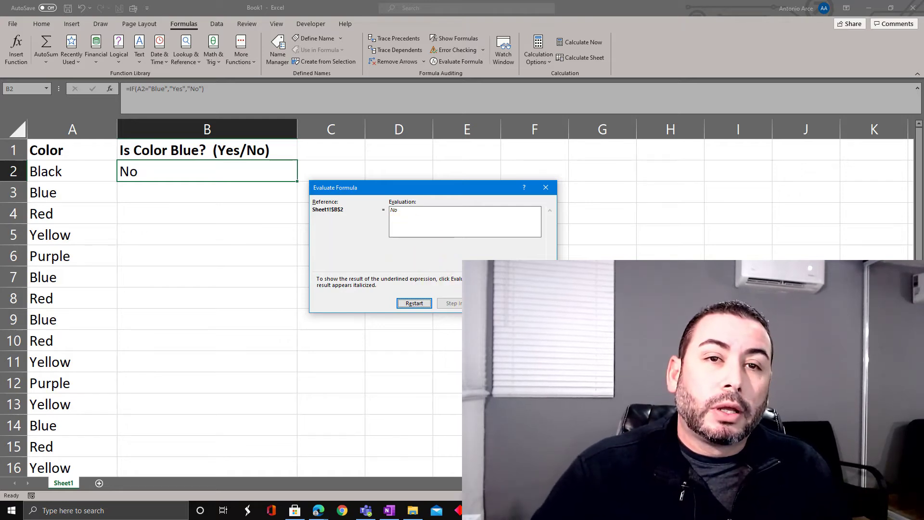
{"action": "left_click", "coordinate": [536, 303]}
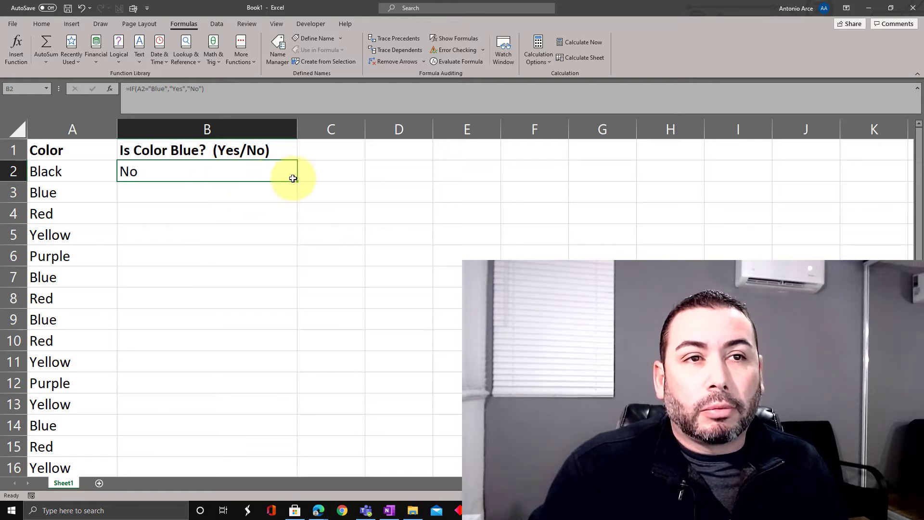
Fill the IF formula from B2 down column B for every color listed, through row 18.
{"action": "left_click_drag", "start_coordinate": [298, 182], "coordinate": [308, 435]}
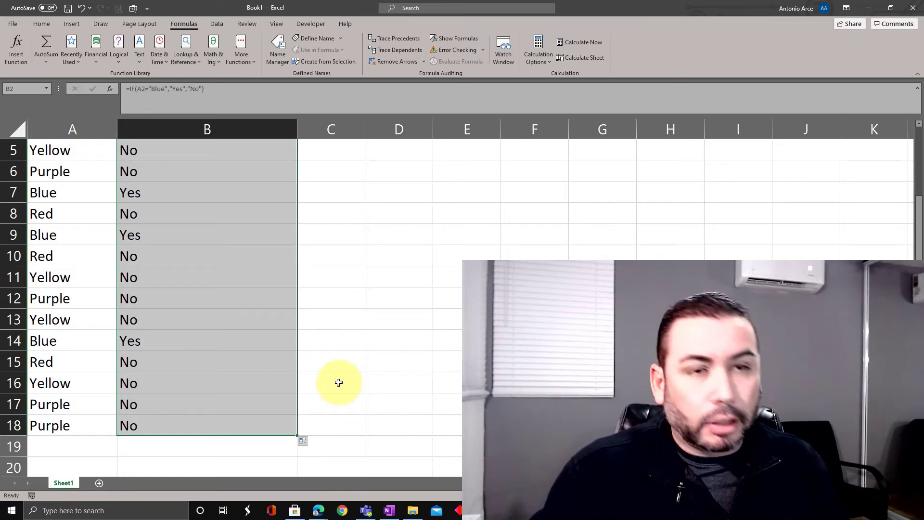
{"action": "key", "text": "ctrl+z"}
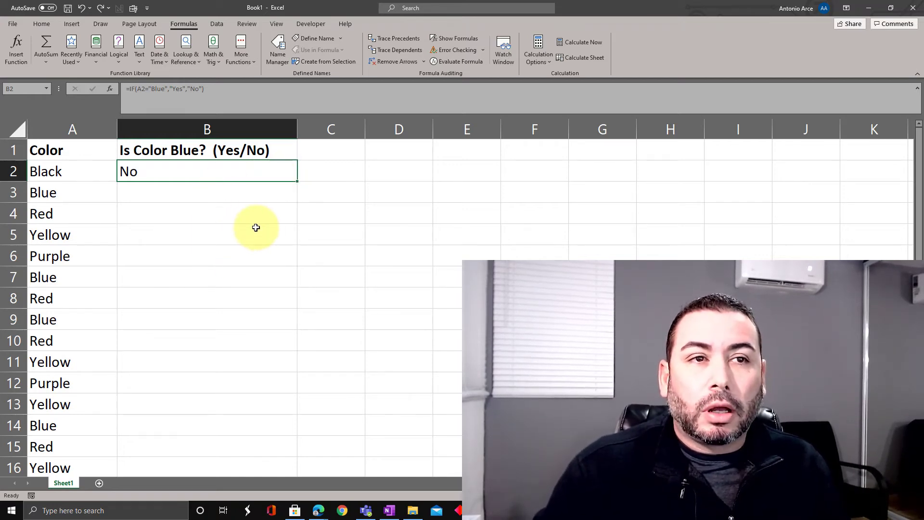
{"action": "double_click", "coordinate": [298, 181]}
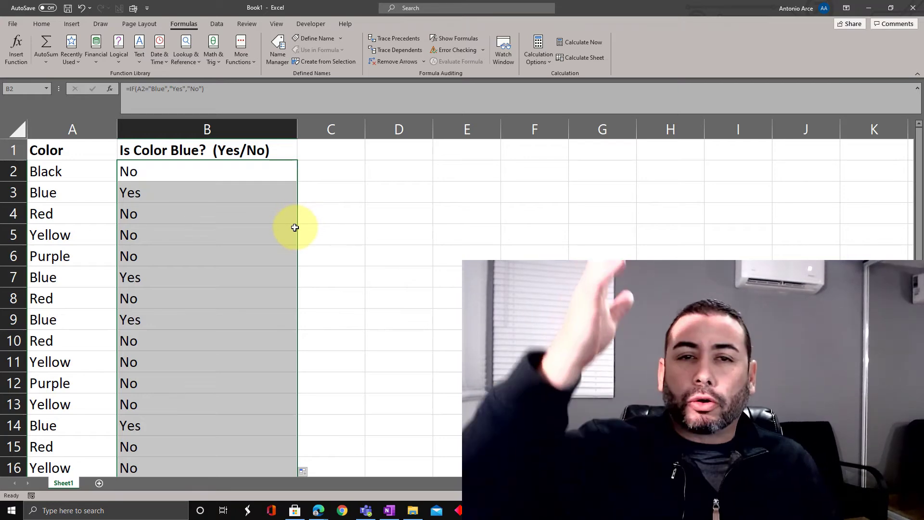
Check the filled IF formulas and results in column B against the colors in column A, down to row 18.
{"action": "left_click", "coordinate": [67, 189]}
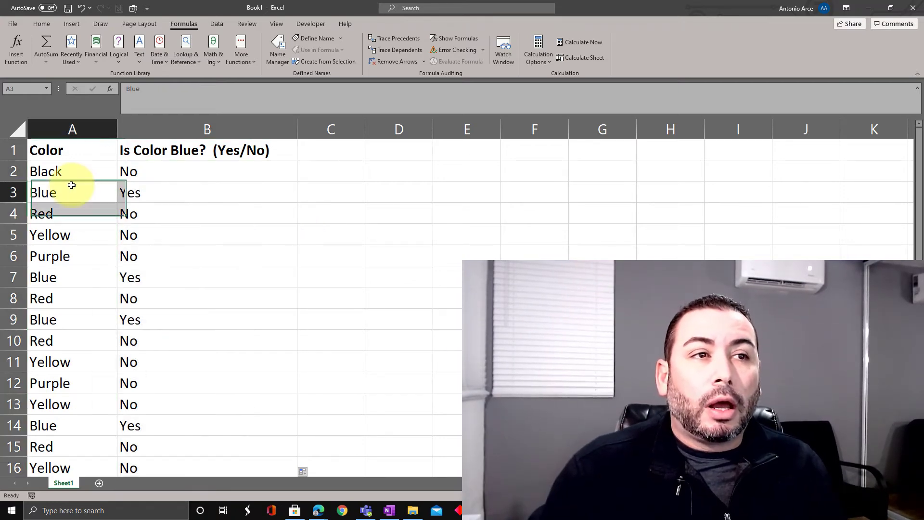
{"action": "scroll", "coordinate": [154, 269], "scroll_direction": "down", "scroll_amount": 2}
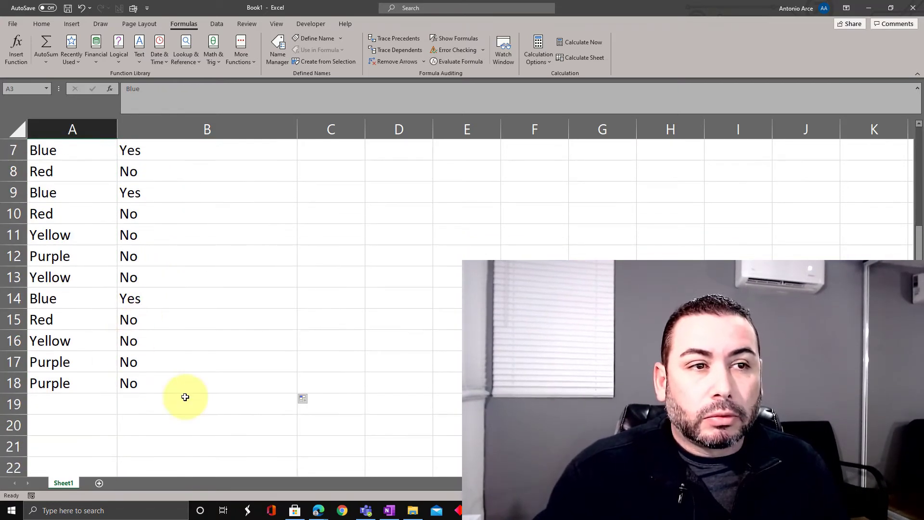
{"action": "left_click", "coordinate": [110, 383]}
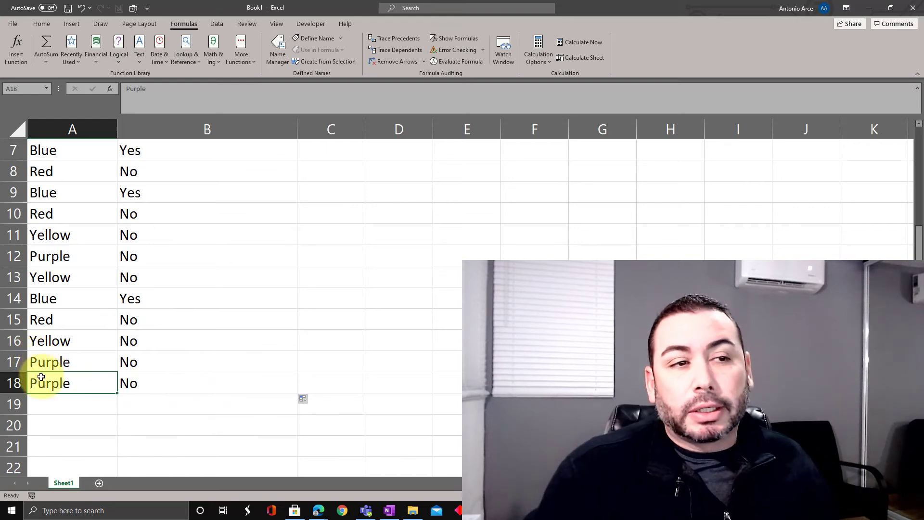
{"action": "left_click", "coordinate": [213, 366]}
{"action": "scroll", "coordinate": [217, 362], "scroll_direction": "up", "scroll_amount": 2}
{"action": "left_click", "coordinate": [173, 168]}
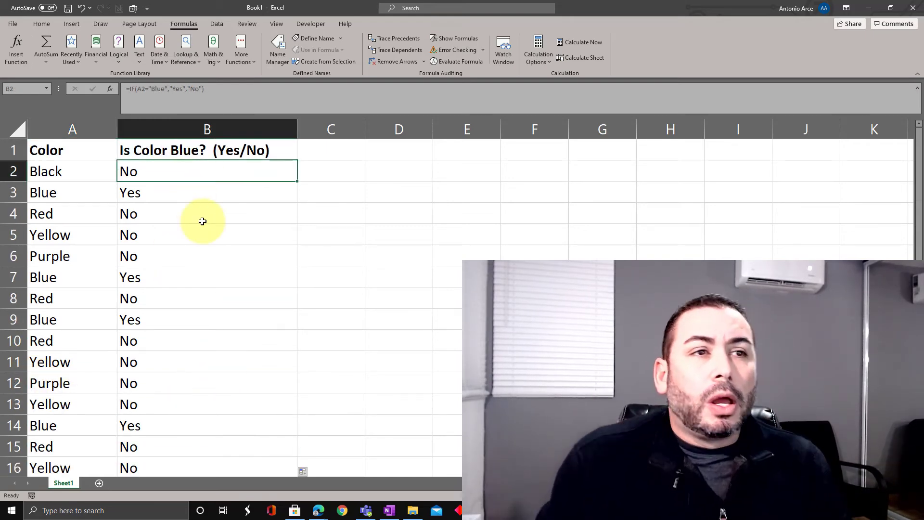
{"action": "left_click", "coordinate": [138, 195]}
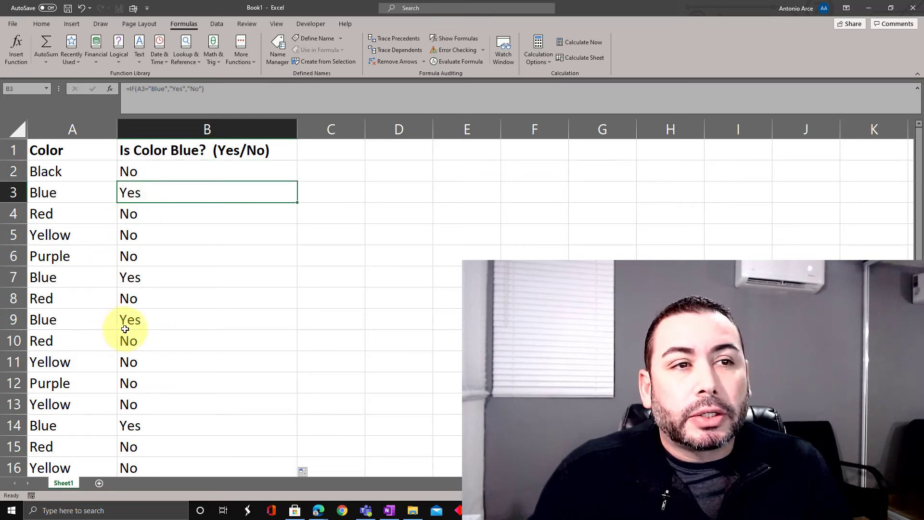
{"action": "left_click", "coordinate": [144, 277]}
{"action": "left_click", "coordinate": [140, 320]}
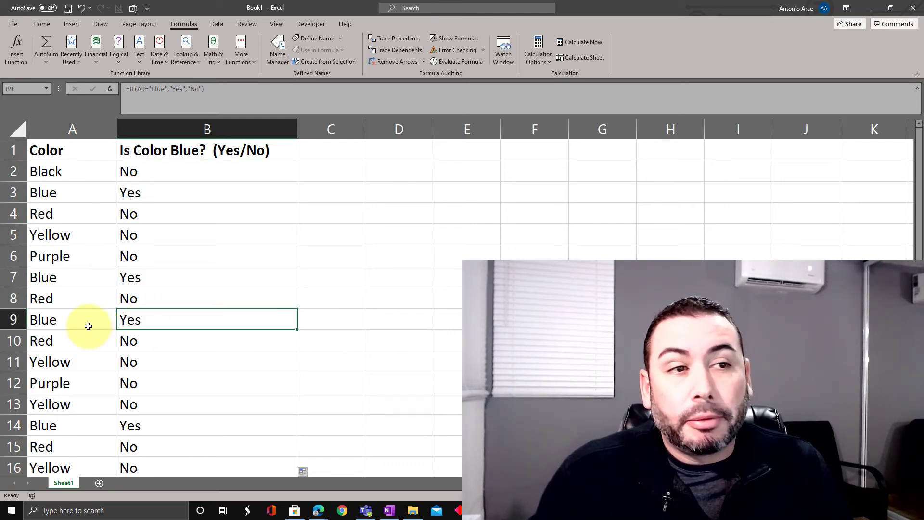
{"action": "left_click", "coordinate": [87, 323]}
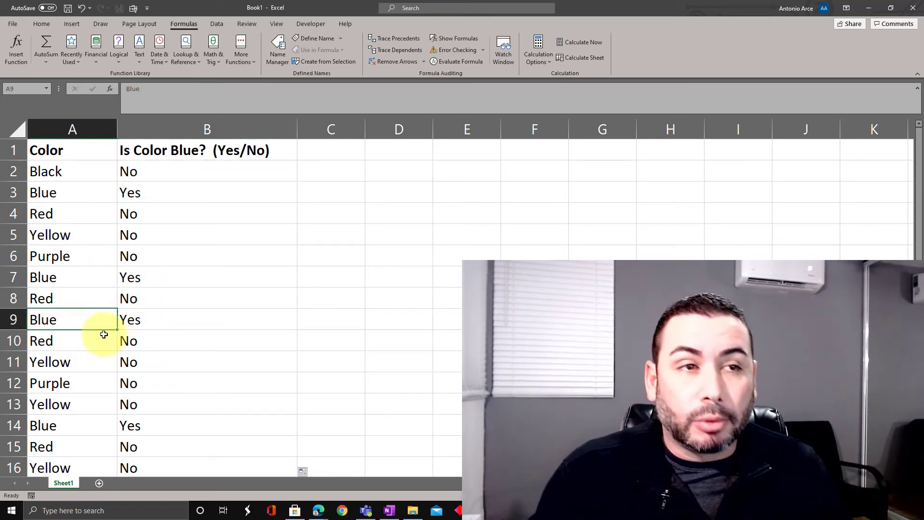
Evaluate the IF formula in B3 step by step with Evaluate Formula until its final result, and close the dialog.
{"action": "left_click", "coordinate": [160, 195]}
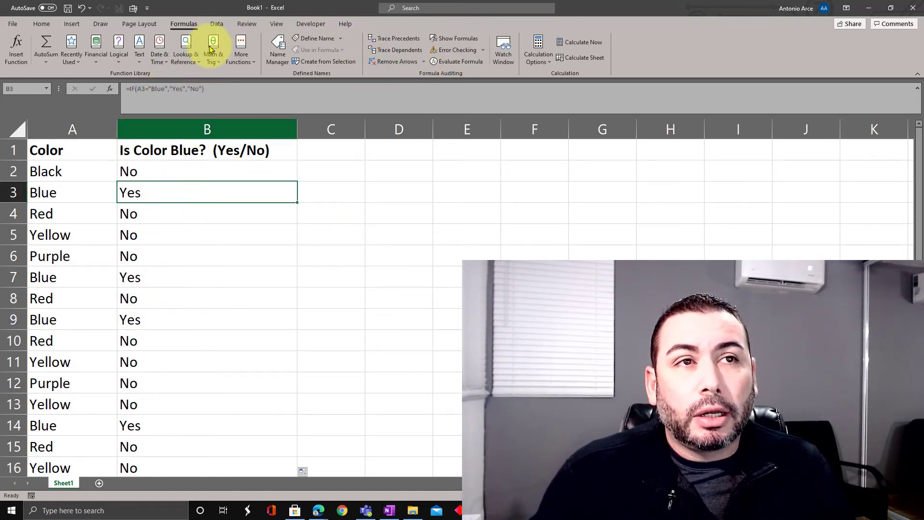
{"action": "left_click", "coordinate": [460, 61]}
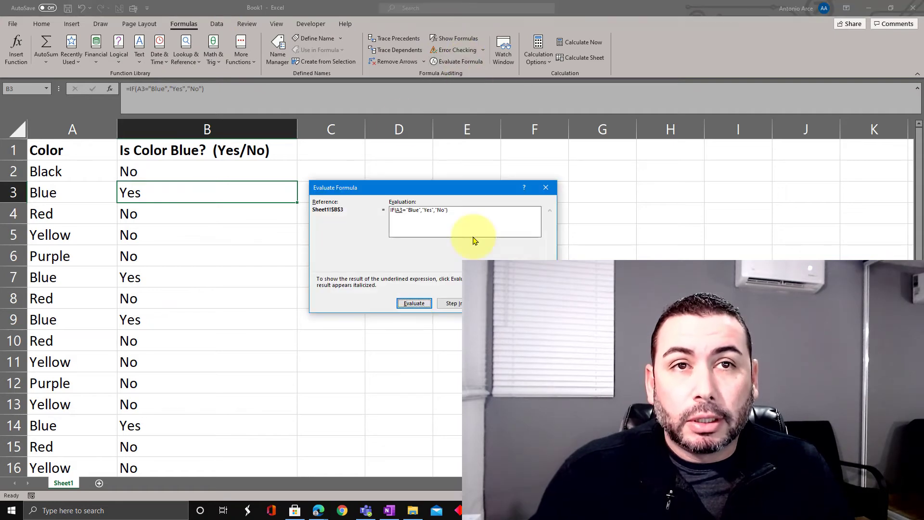
{"action": "left_click", "coordinate": [423, 304]}
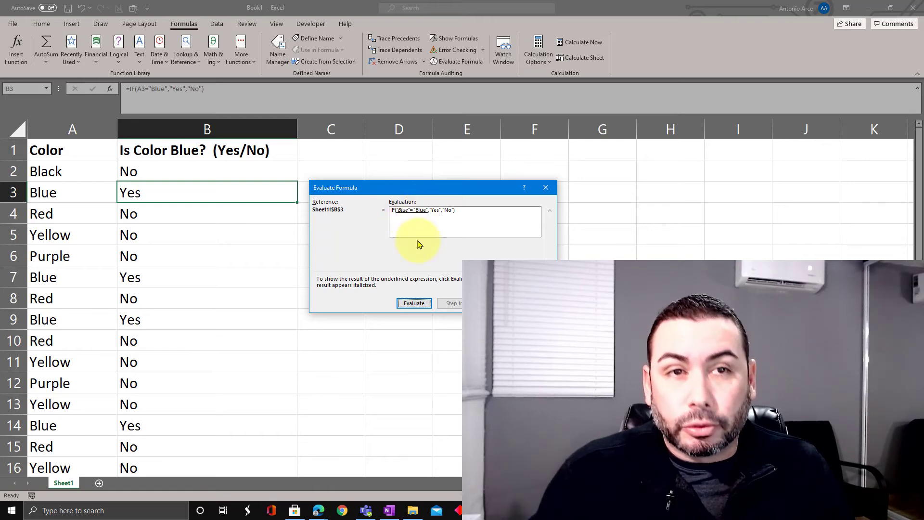
{"action": "left_click", "coordinate": [413, 304]}
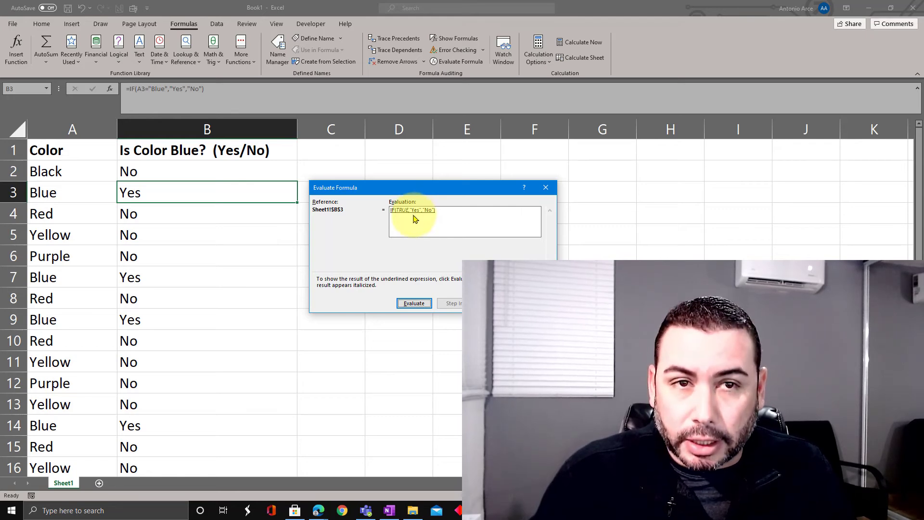
{"action": "left_click", "coordinate": [414, 303]}
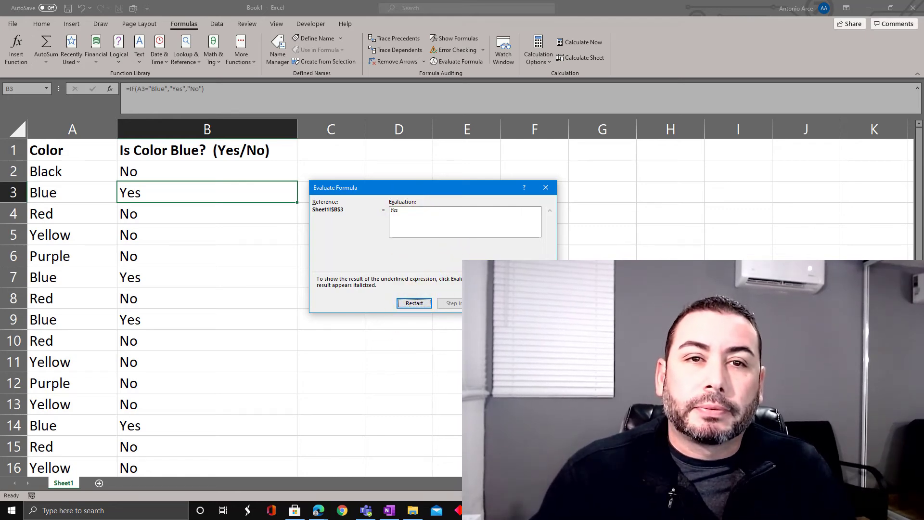
{"action": "key", "text": "Escape"}
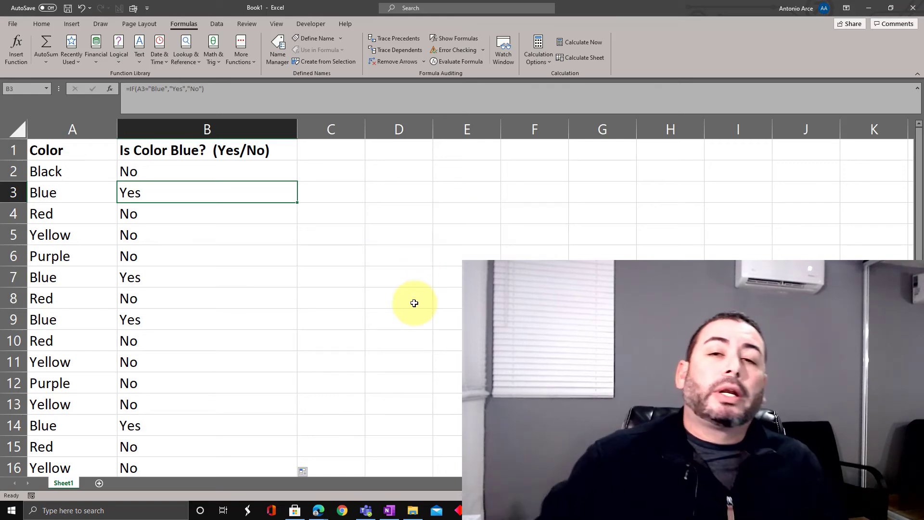